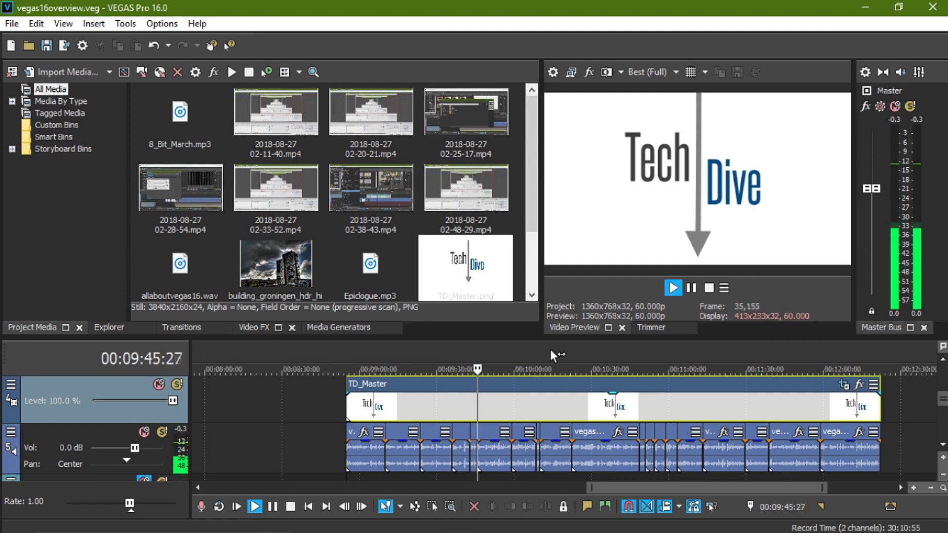
- Show the Video FX plug-in list with its preset previews, starting at Dual Fish Eye Stitching
{"action": "left_click", "coordinate": [251, 328]}
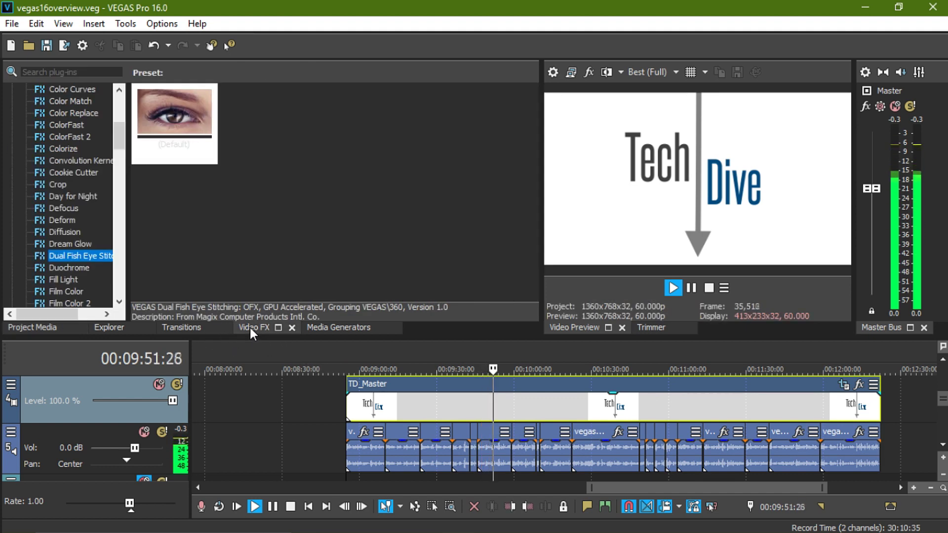
- Select AutoLooks and scroll its preset thumbnails, such as Crime City, Nemesis and The Wobbit
{"action": "left_click_drag", "start_coordinate": [118, 137], "coordinate": [118, 90]}
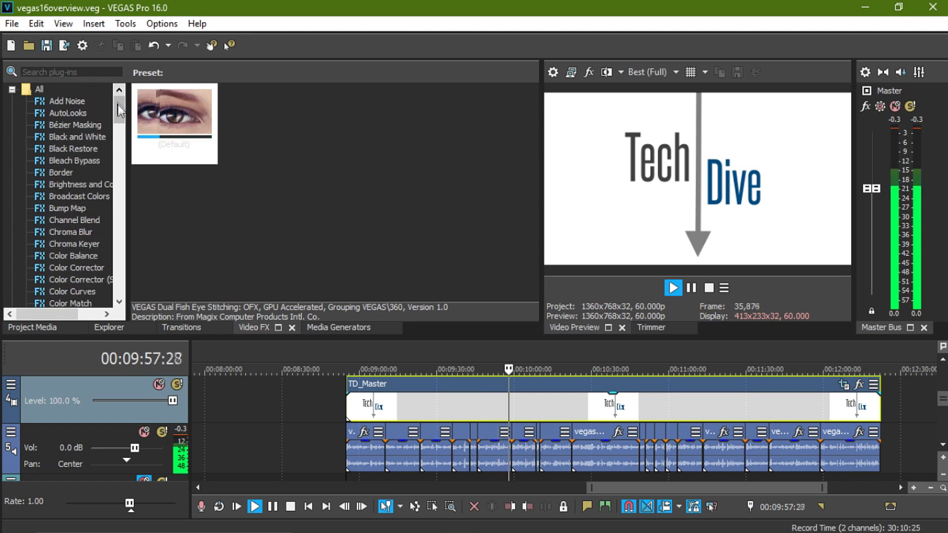
{"action": "left_click", "coordinate": [78, 113]}
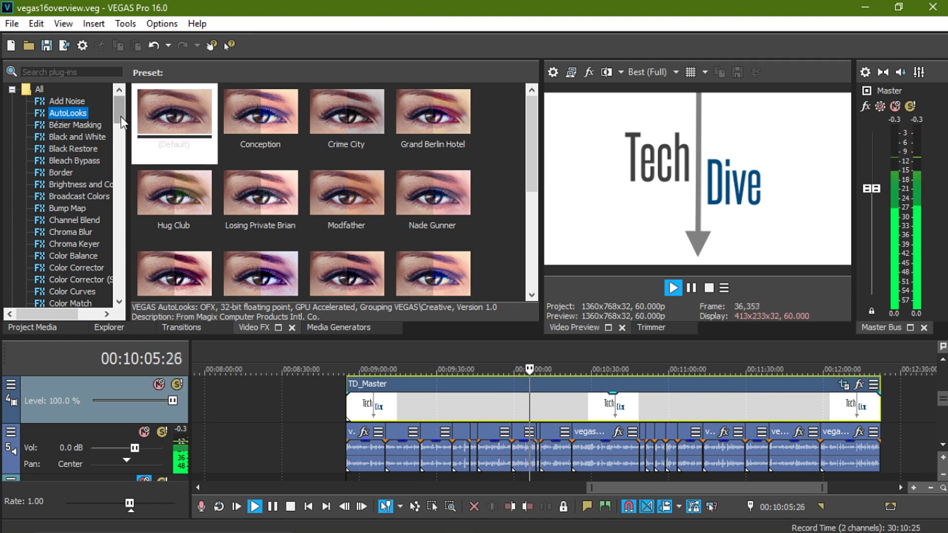
{"action": "mouse_move", "coordinate": [121, 116]}
{"action": "left_mouse_down"}
{"action": "mouse_move", "coordinate": [114, 238]}
{"action": "mouse_move", "coordinate": [115, 102]}
{"action": "left_mouse_up"}
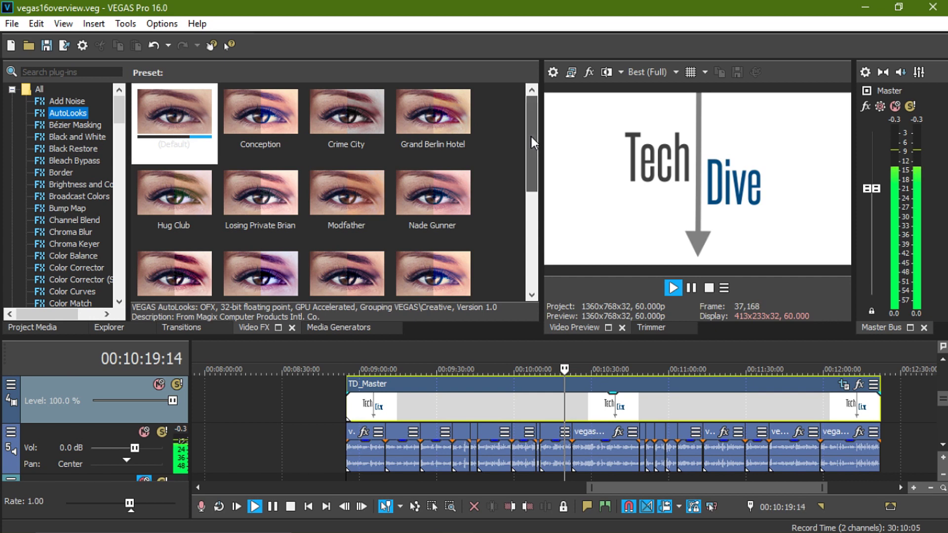
{"action": "left_click_drag", "start_coordinate": [531, 137], "coordinate": [531, 182]}
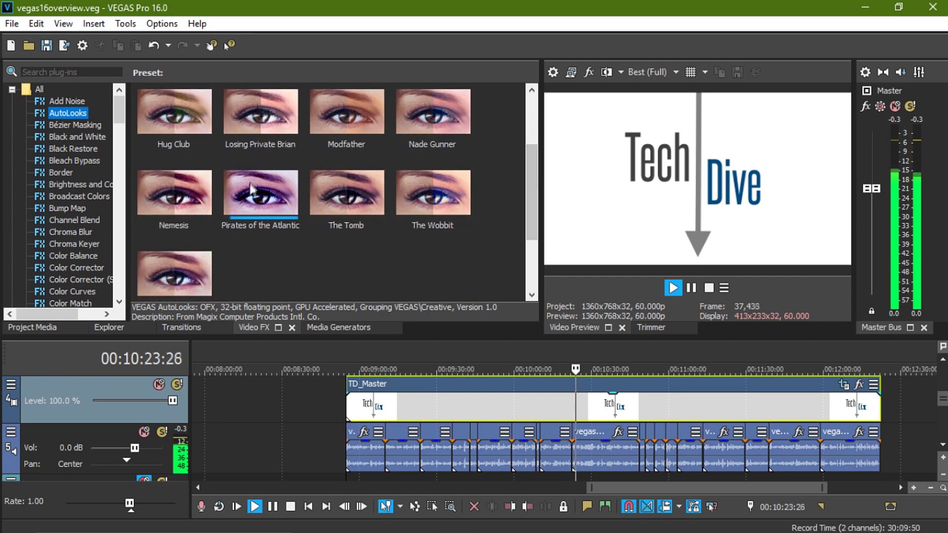
- Preview the presets of Bézier Masking, Dual Fish Eye Stitching and Saturation Adjust
{"action": "left_click", "coordinate": [79, 126]}
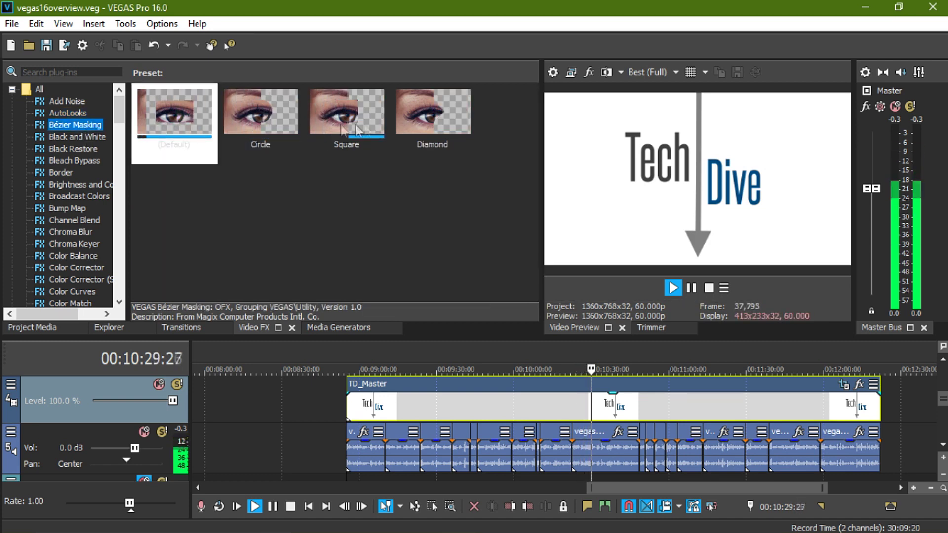
{"action": "scroll", "coordinate": [97, 125], "scroll_direction": "down", "scroll_amount": 8}
{"action": "left_click", "coordinate": [96, 125]}
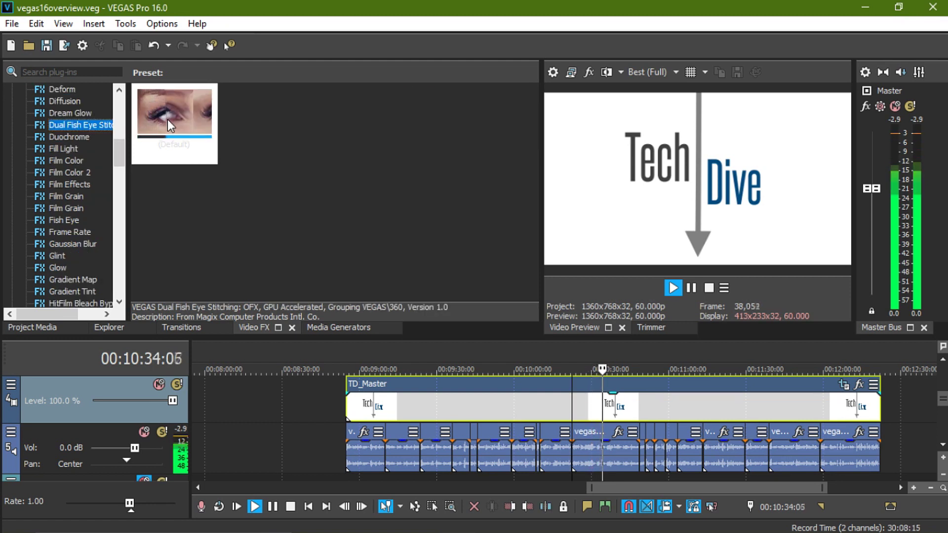
{"action": "key", "text": "s"}
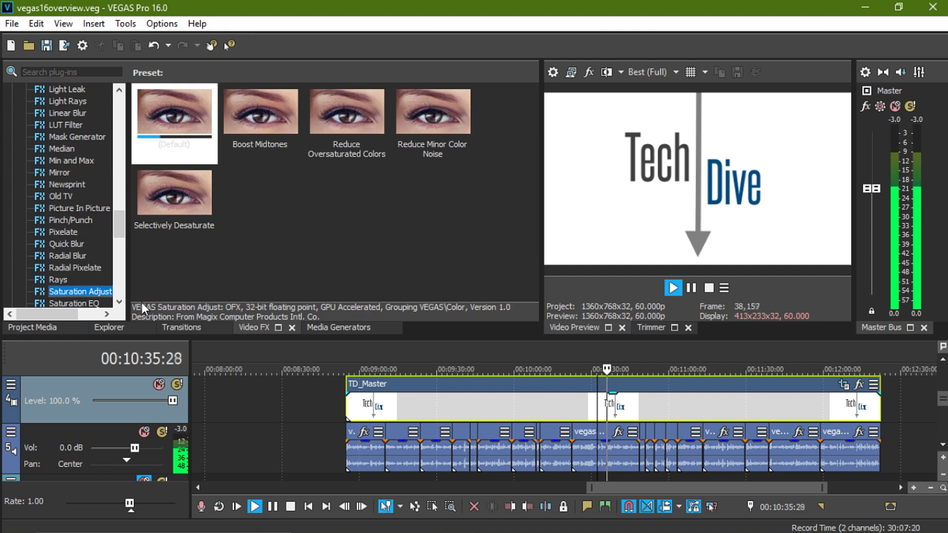
{"action": "left_click", "coordinate": [119, 302]}
{"action": "left_click", "coordinate": [119, 301]}
{"action": "left_click", "coordinate": [120, 296]}
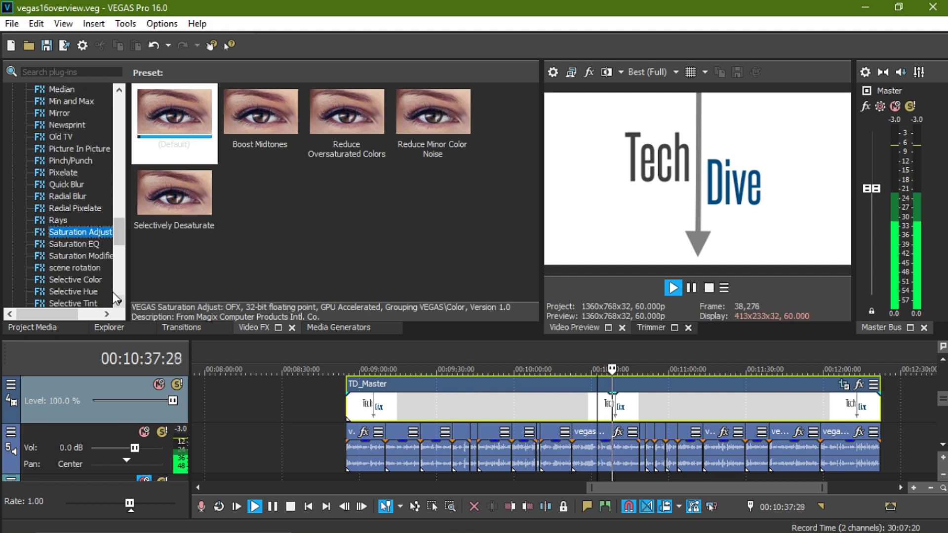
- Preview scene rotation, Tiny Planet, Video Stabilization, then Tint with its single Default preset
{"action": "left_click", "coordinate": [88, 267]}
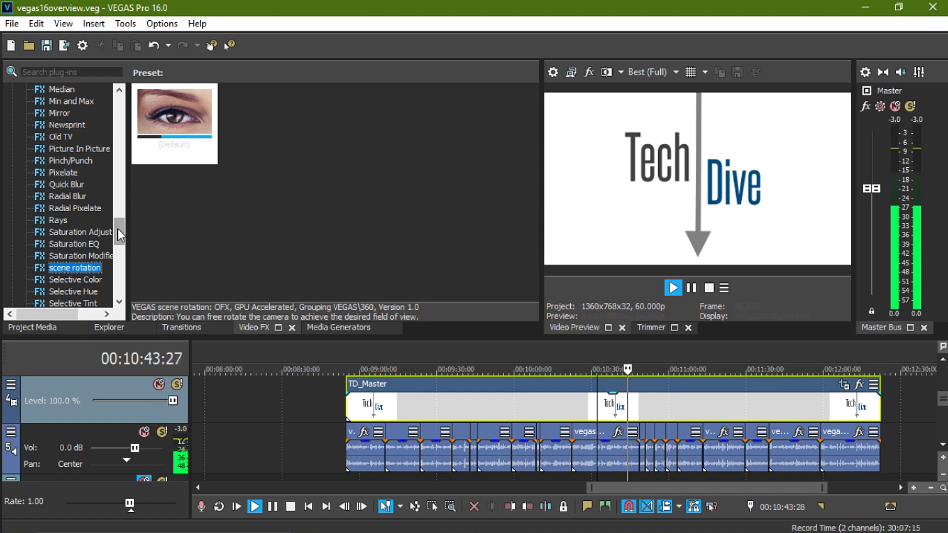
{"action": "left_click_drag", "start_coordinate": [118, 229], "coordinate": [117, 261]}
{"action": "left_click", "coordinate": [71, 255]}
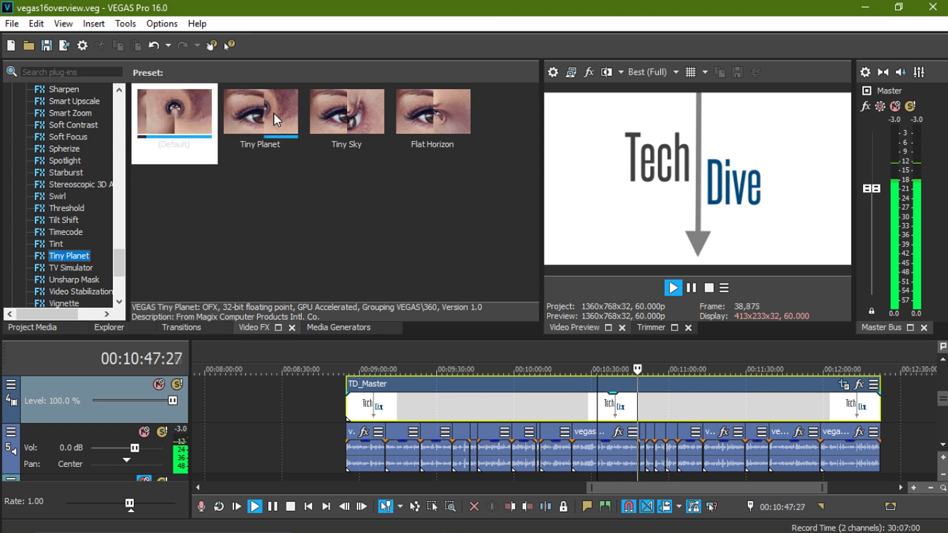
{"action": "left_click", "coordinate": [87, 290]}
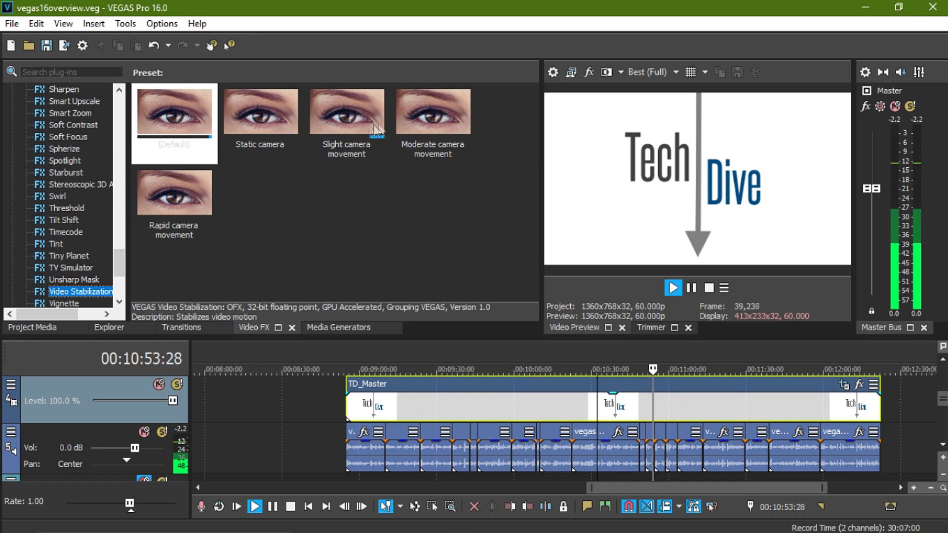
{"action": "left_click", "coordinate": [58, 244]}
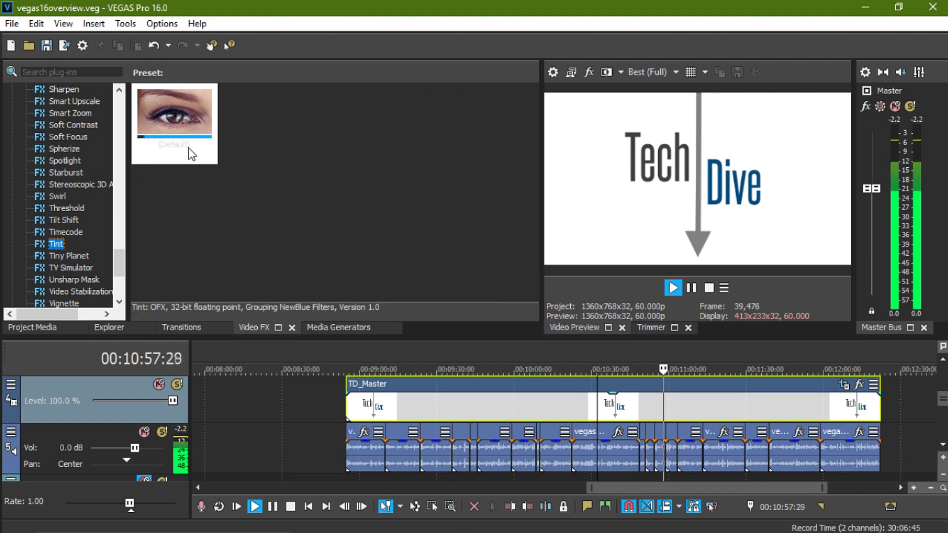
- Add eFX Reverb at default settings to the audio event's FX chain
{"action": "right_click", "coordinate": [432, 450]}
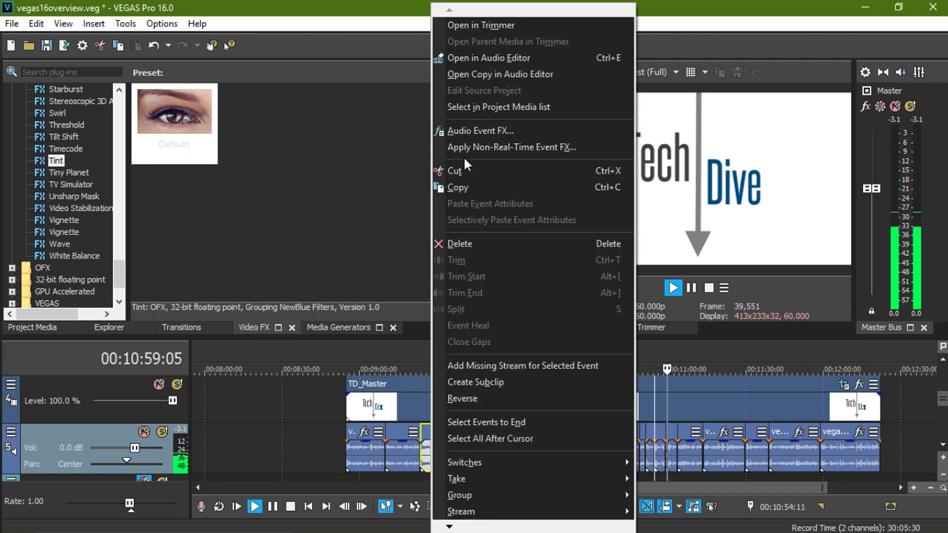
{"action": "left_click", "coordinate": [470, 131]}
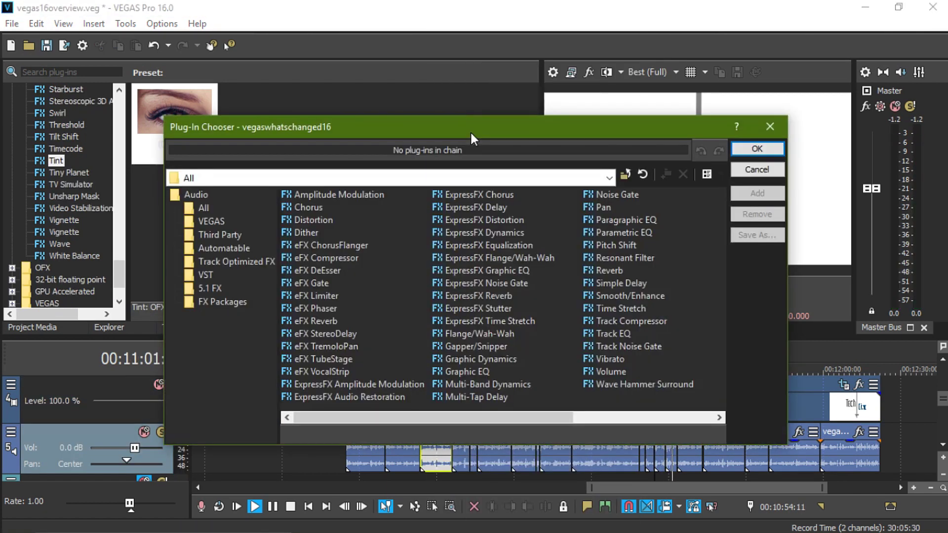
{"action": "left_click", "coordinate": [308, 321]}
{"action": "left_click", "coordinate": [757, 193]}
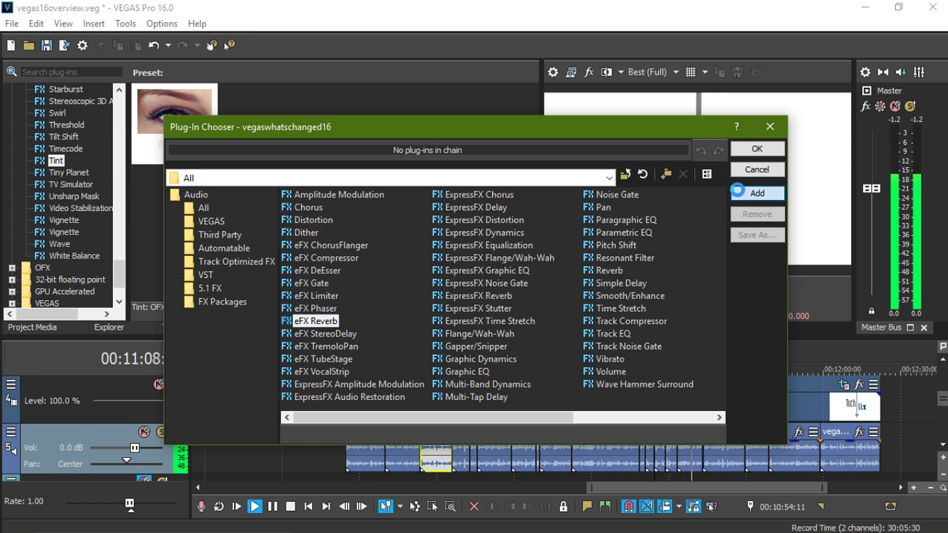
{"action": "left_click", "coordinate": [746, 148]}
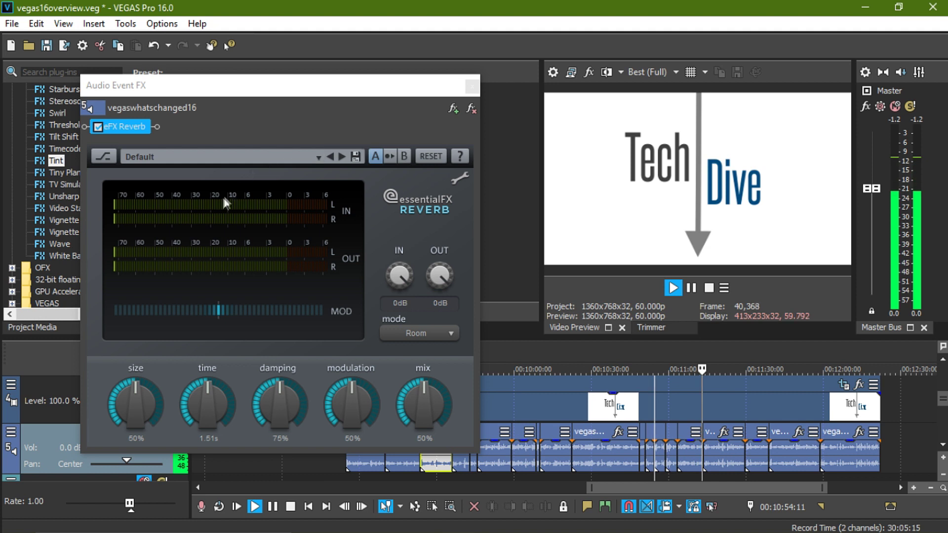
{"action": "left_click", "coordinate": [472, 86]}
{"action": "left_click", "coordinate": [11, 385]}
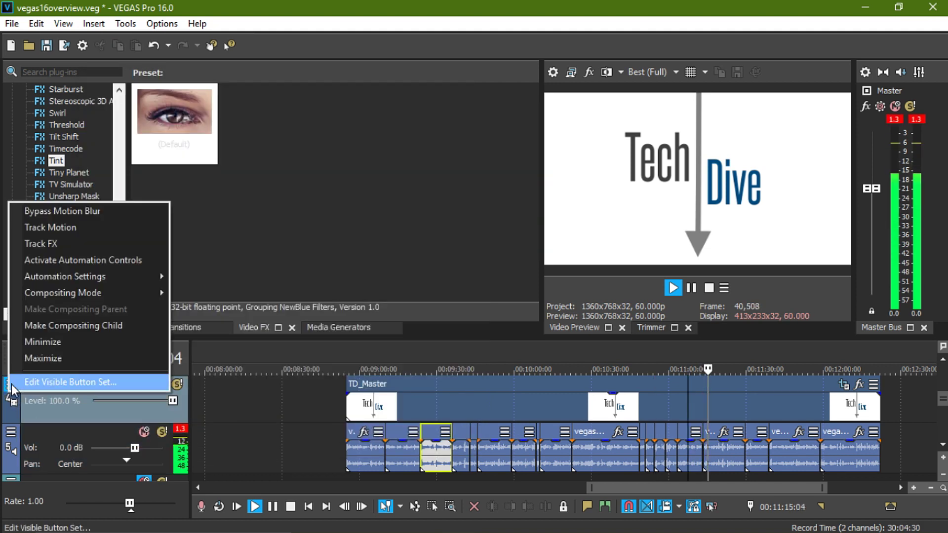
{"action": "mouse_move", "coordinate": [98, 292]}
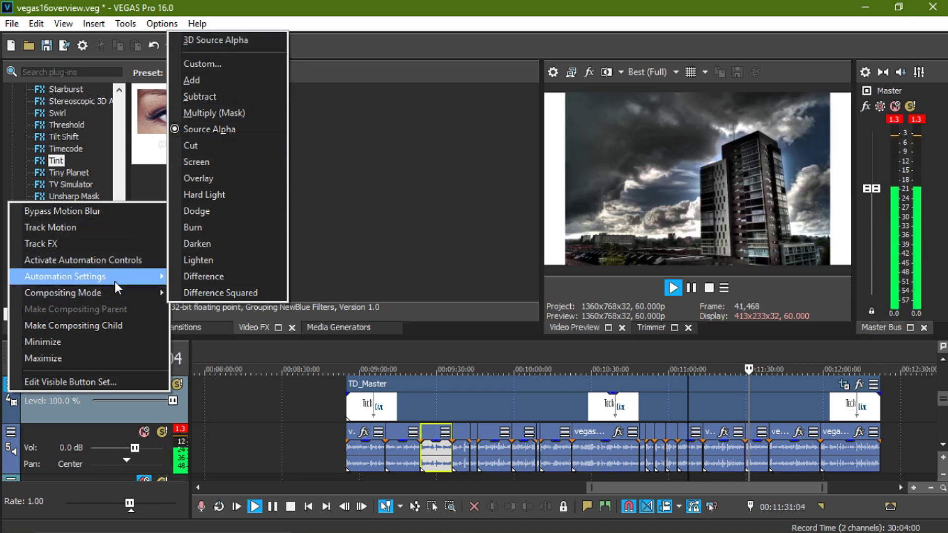
{"action": "mouse_move", "coordinate": [117, 275]}
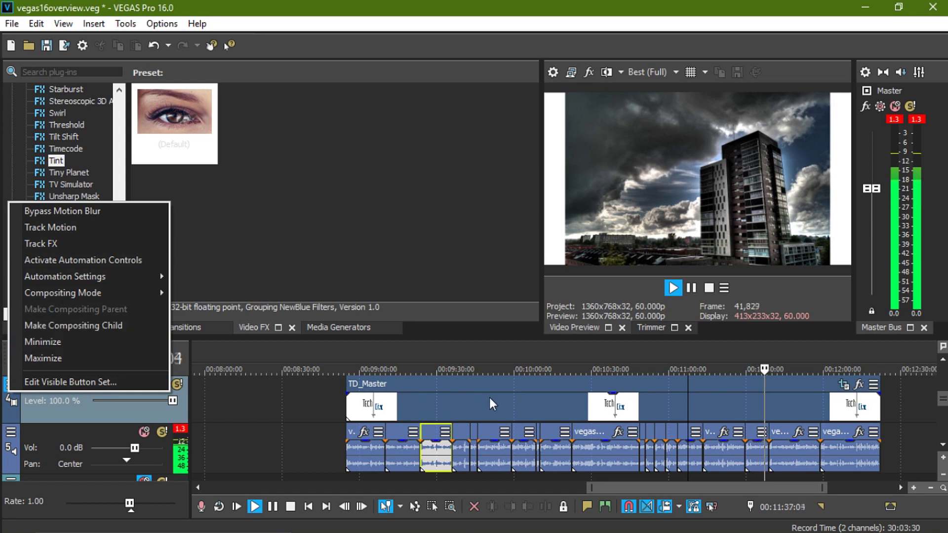
{"action": "left_click", "coordinate": [569, 378]}
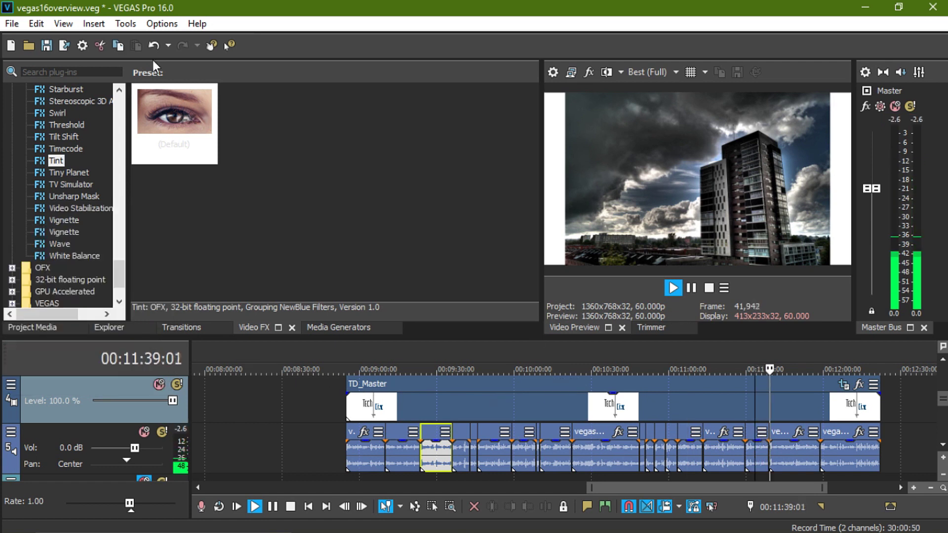
{"action": "left_click", "coordinate": [129, 26]}
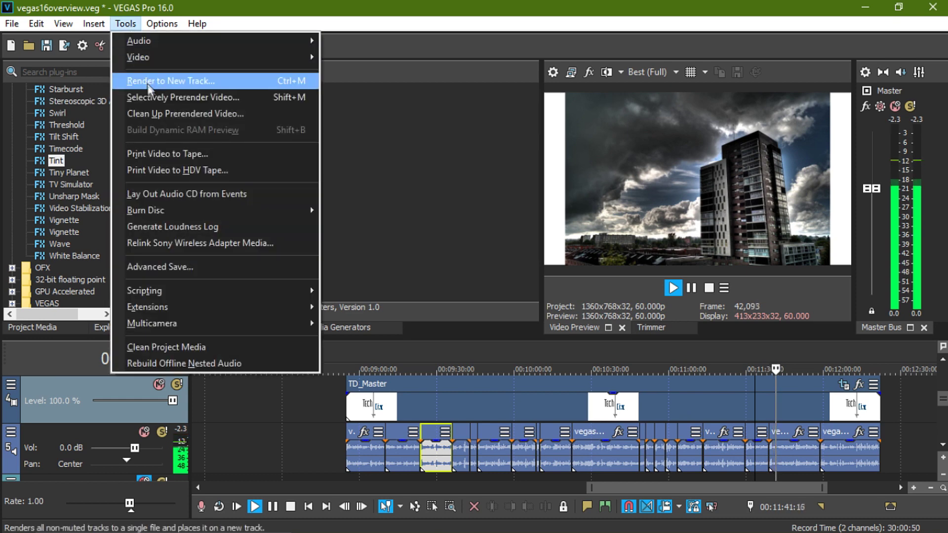
{"action": "left_click", "coordinate": [169, 266]}
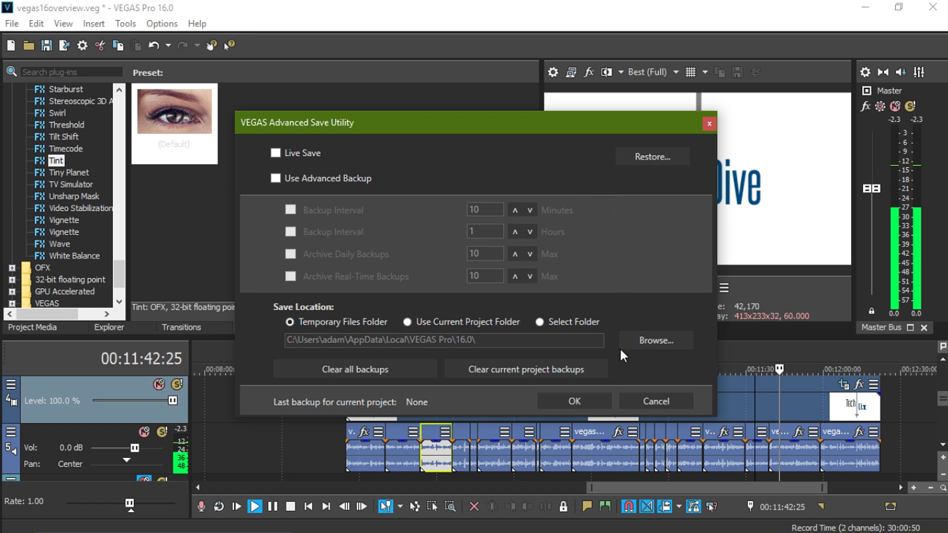
{"action": "left_click", "coordinate": [600, 403]}
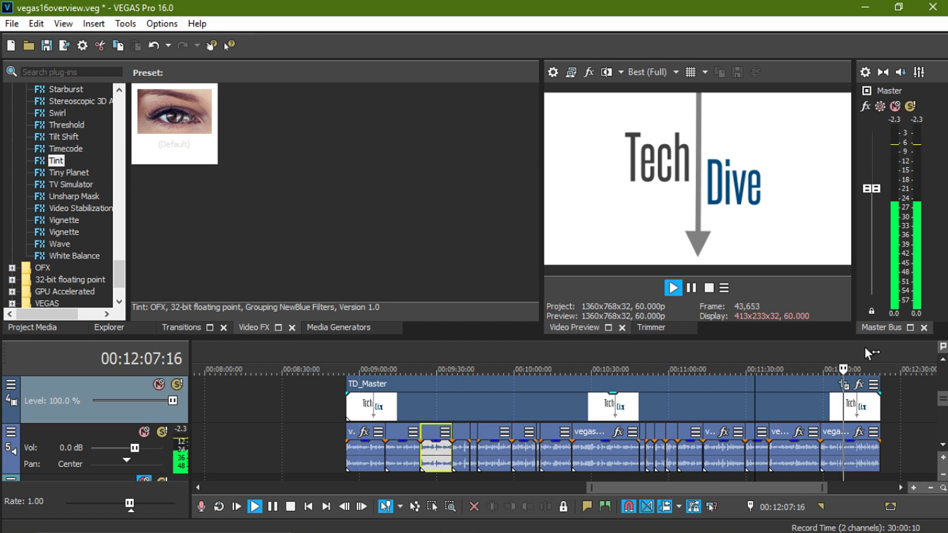
- Pause, then restart playback from the later audio event at about 00:11:54:03
{"action": "left_click", "coordinate": [690, 289]}
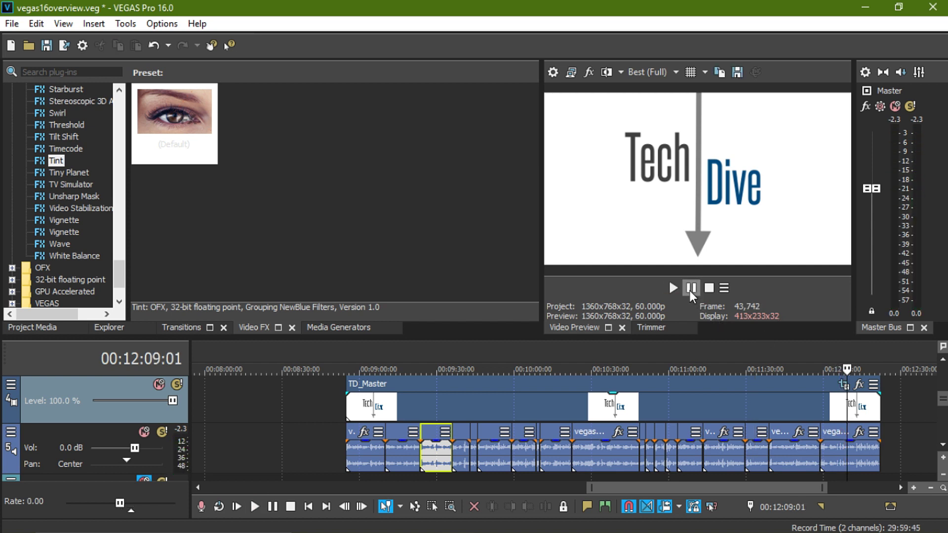
{"action": "left_click", "coordinate": [812, 453]}
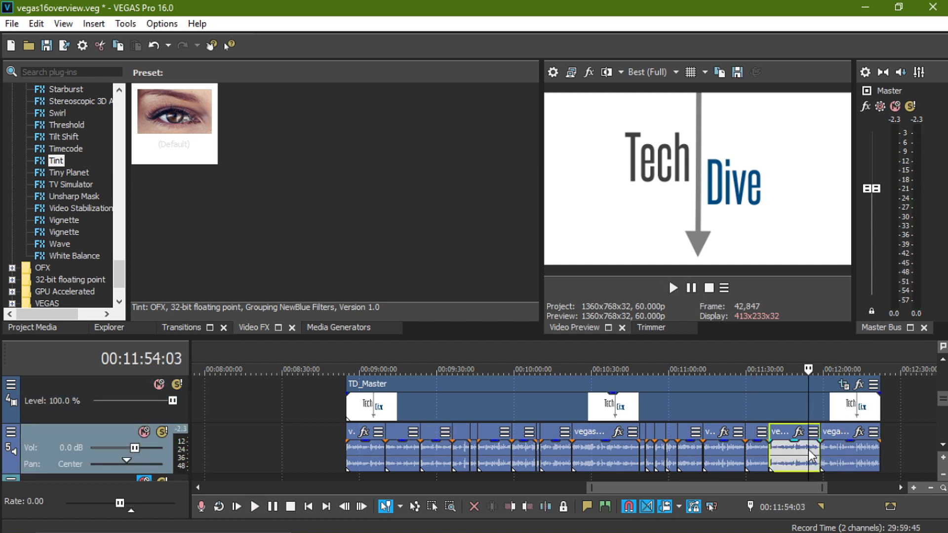
{"action": "left_click", "coordinate": [672, 288]}
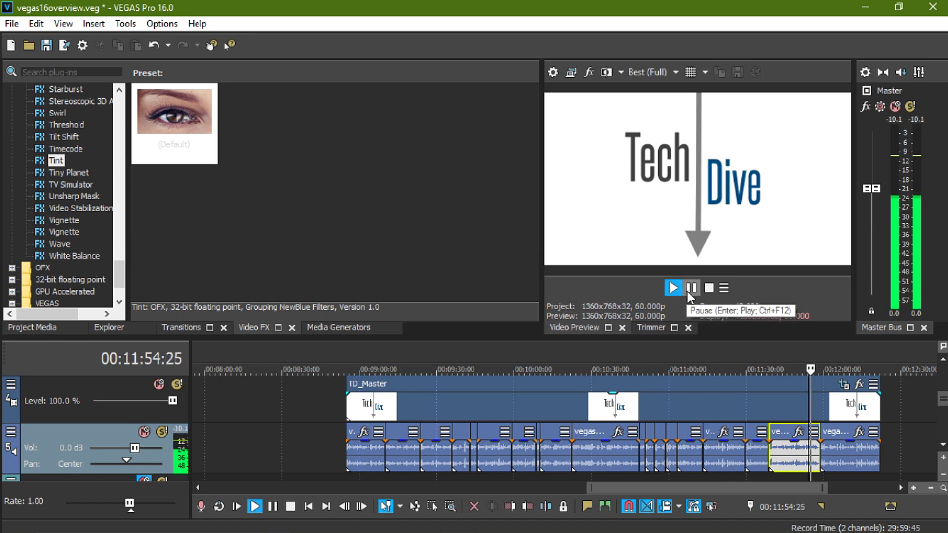